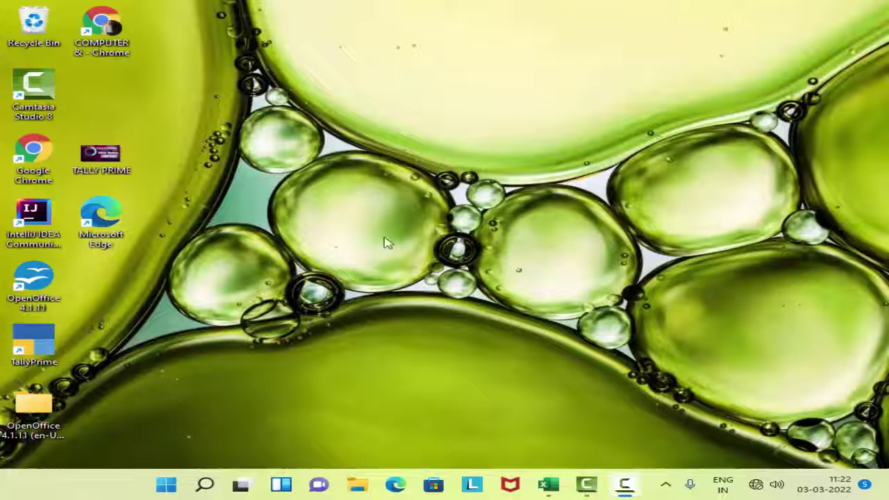
# Refresh the desktop three times from its right-click menu.
pyautogui.rightClick(408, 82)
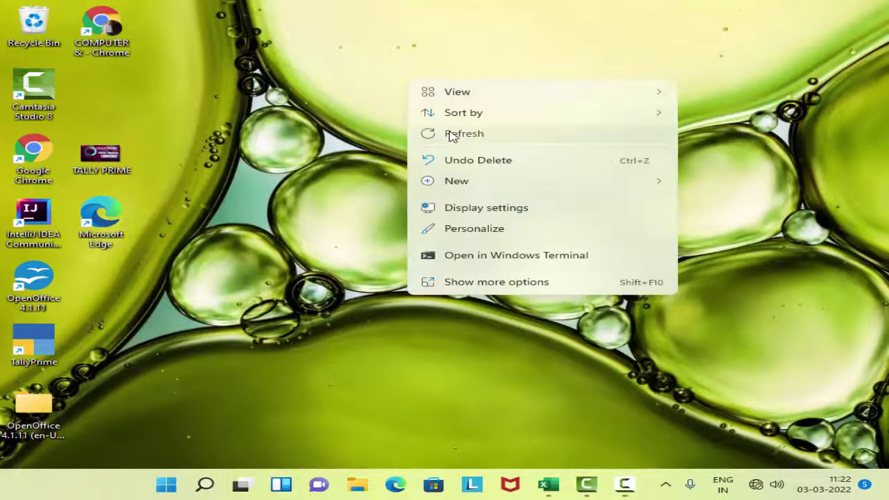
pyautogui.click(445, 133)
pyautogui.rightClick(410, 93)
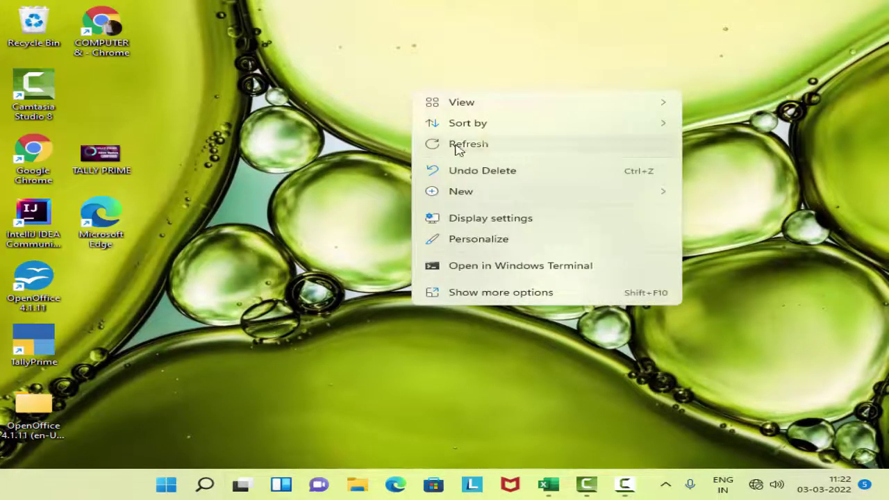
pyautogui.click(452, 145)
pyautogui.rightClick(457, 145)
pyautogui.click(497, 198)
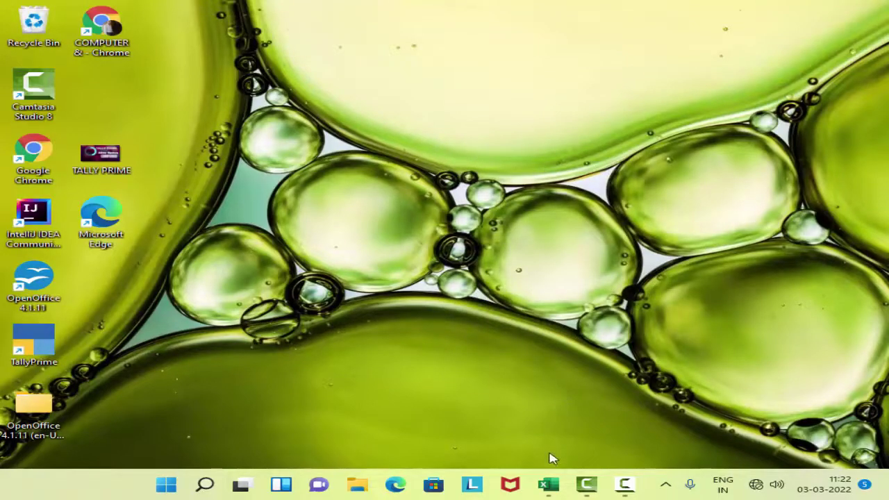
# Bring Excel back and give the header cells C2:D2 a light gold fill.
pyautogui.click(548, 484)
pyautogui.press('Up')
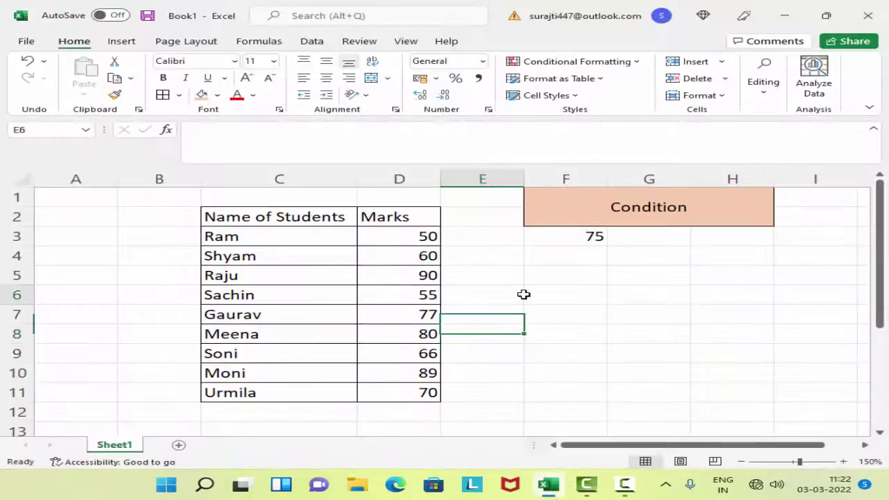
pyautogui.press('Up')
pyautogui.moveTo(276, 217); pyautogui.dragTo(366, 216)
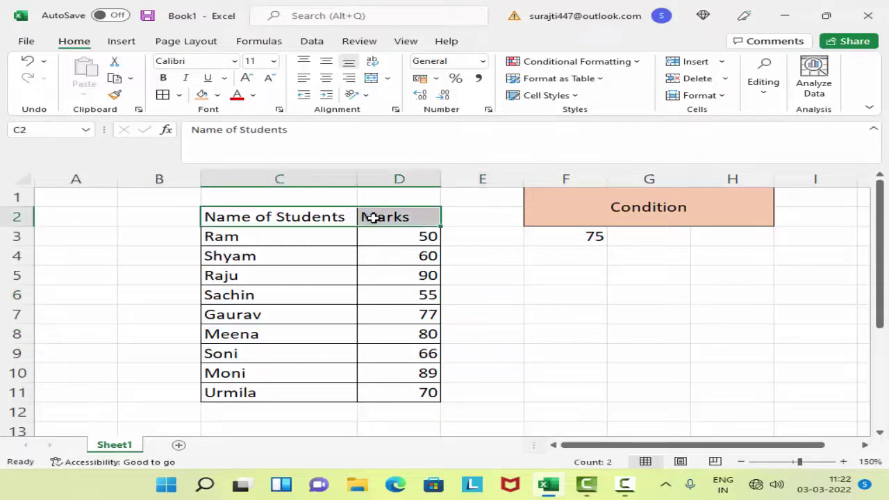
pyautogui.click(217, 95)
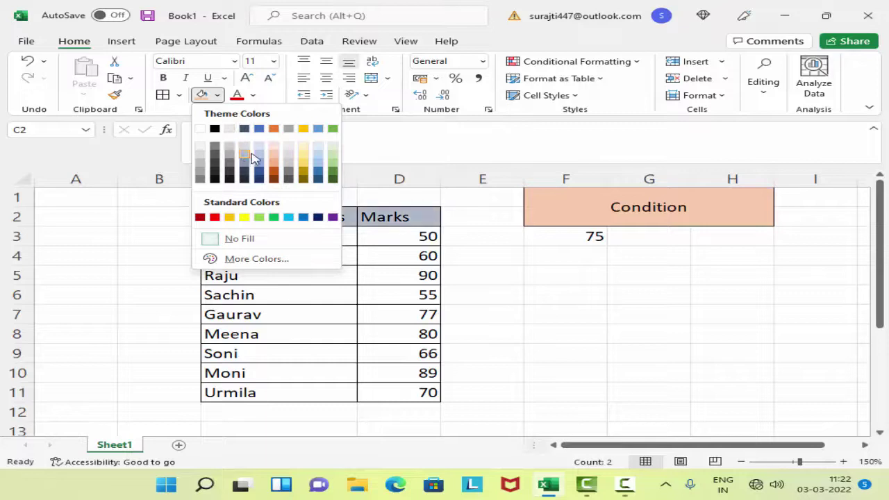
pyautogui.click(303, 159)
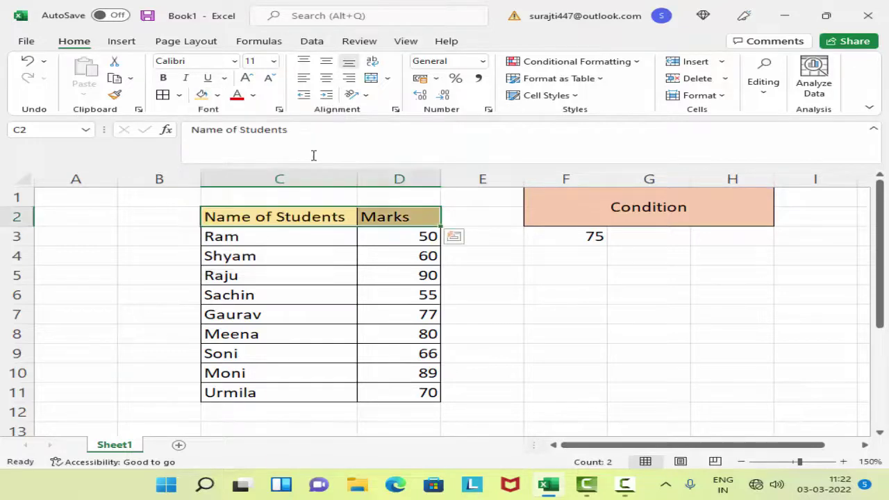
# Select the student names and then the marks in column D.
pyautogui.click(503, 272)
pyautogui.moveTo(265, 240); pyautogui.dragTo(285, 353)
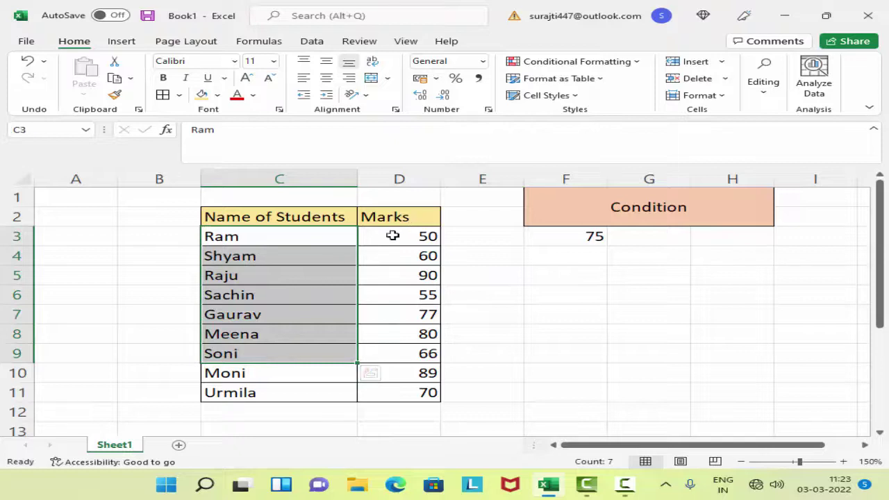
pyautogui.moveTo(388, 236)
pyautogui.mouseDown()
pyautogui.moveTo(407, 405)
pyautogui.moveTo(409, 387)
pyautogui.mouseUp()
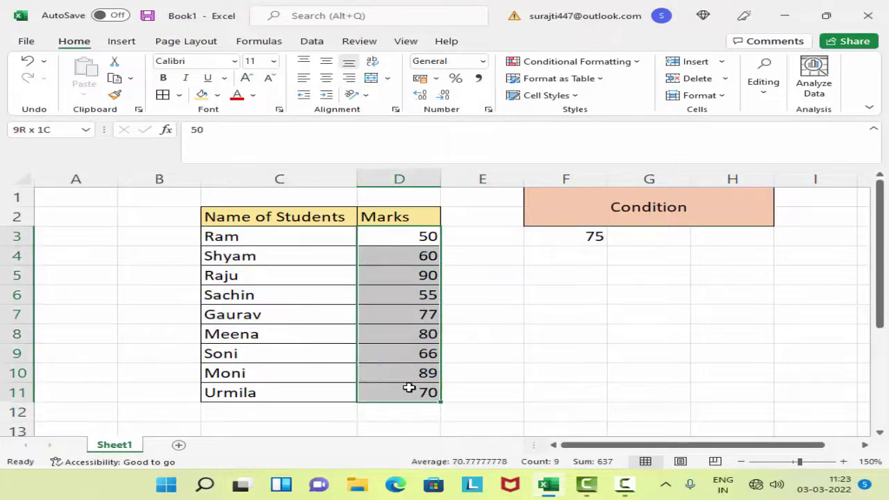
pyautogui.click(532, 277)
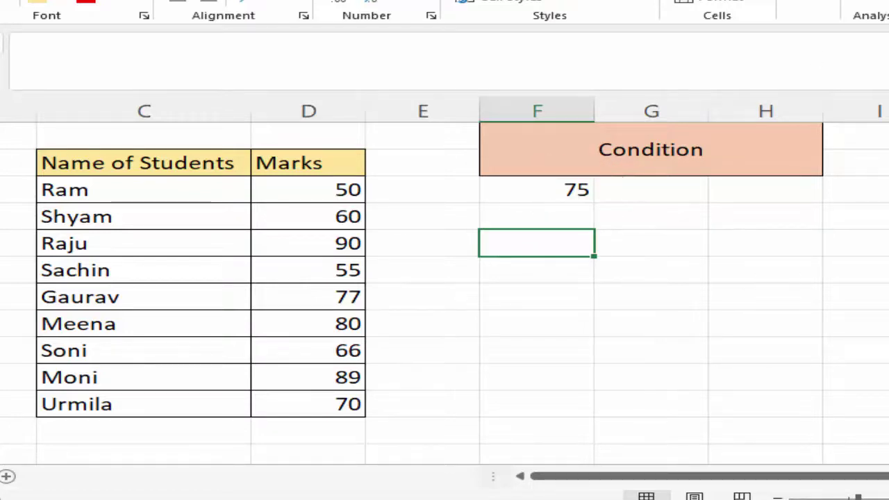
pyautogui.moveTo(309, 193)
pyautogui.mouseDown()
pyautogui.moveTo(356, 319)
pyautogui.moveTo(360, 358)
pyautogui.moveTo(347, 402)
pyautogui.mouseUp()
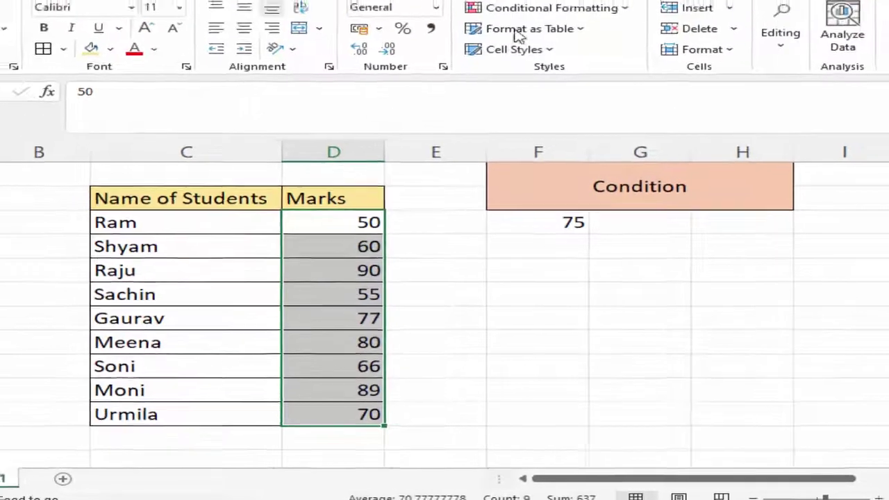
# Create a new conditional formatting rule set to 'Use a formula to determine which cells to format'.
pyautogui.click(622, 29)
pyautogui.moveTo(577, 59)
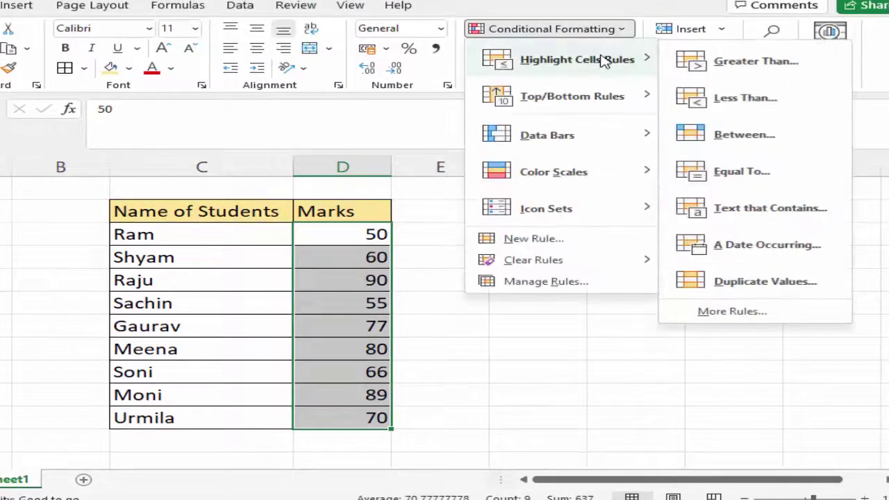
pyautogui.click(527, 238)
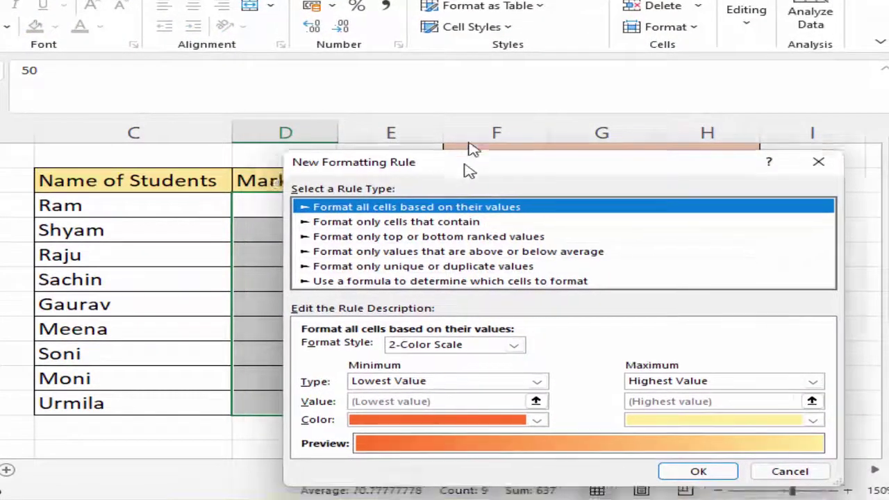
pyautogui.moveTo(451, 181); pyautogui.dragTo(470, 16)
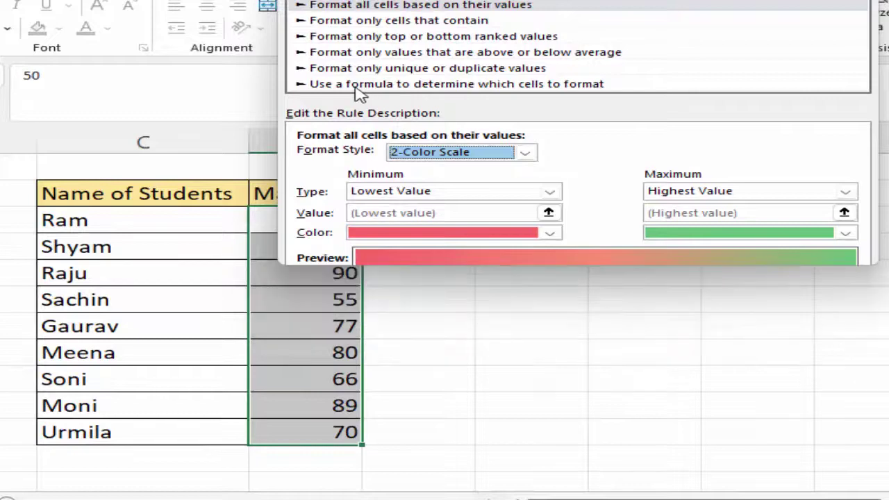
pyautogui.click(358, 85)
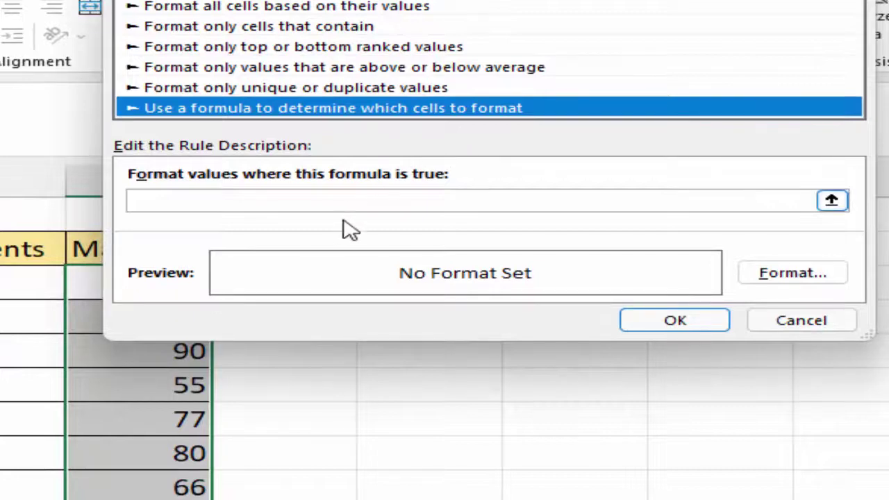
# Build the rule formula =$D$3>=$F$3 from mark cell D3 and threshold cell F3.
pyautogui.click(317, 202)
pyautogui.write('=')
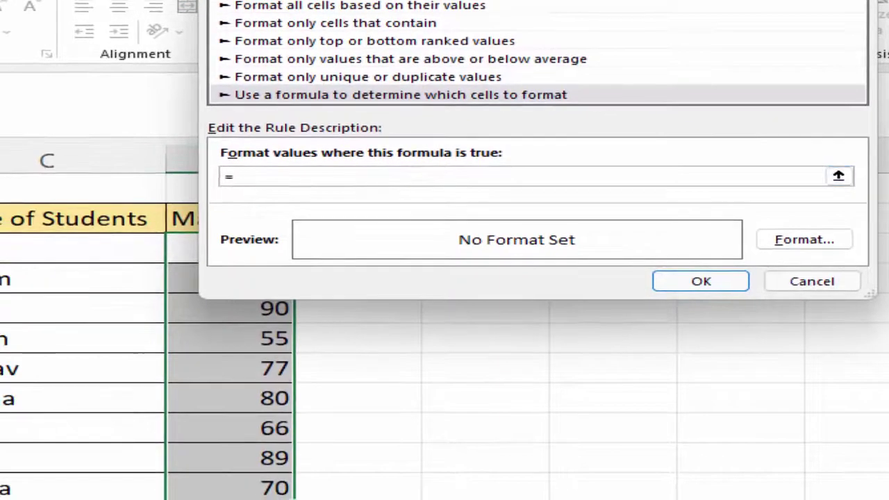
pyautogui.moveTo(495, 1); pyautogui.dragTo(774, 27)
pyautogui.click(226, 257)
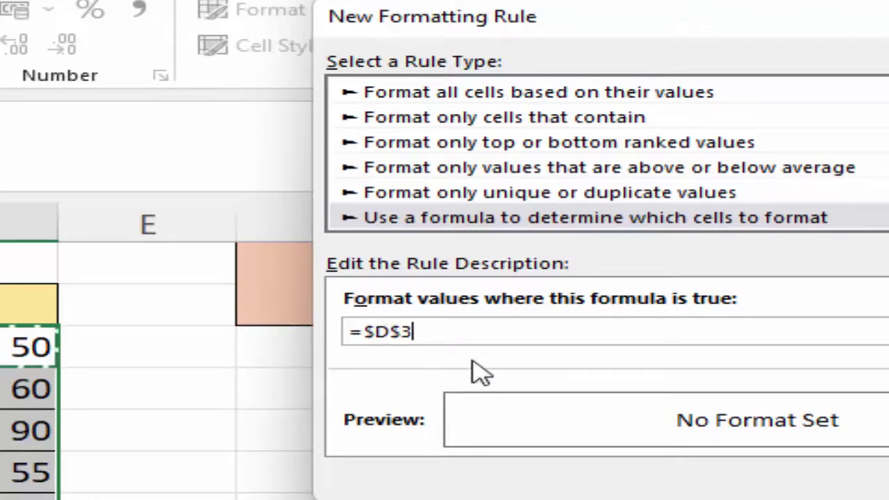
pyautogui.write('>')
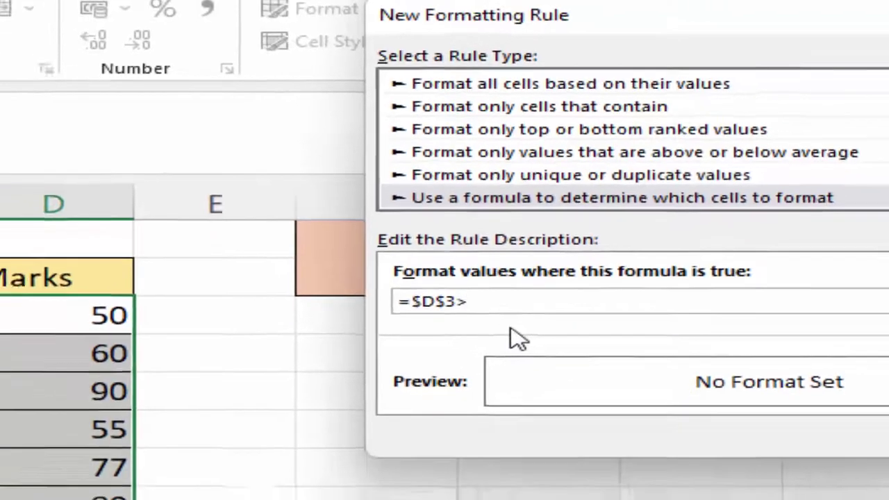
pyautogui.write('=')
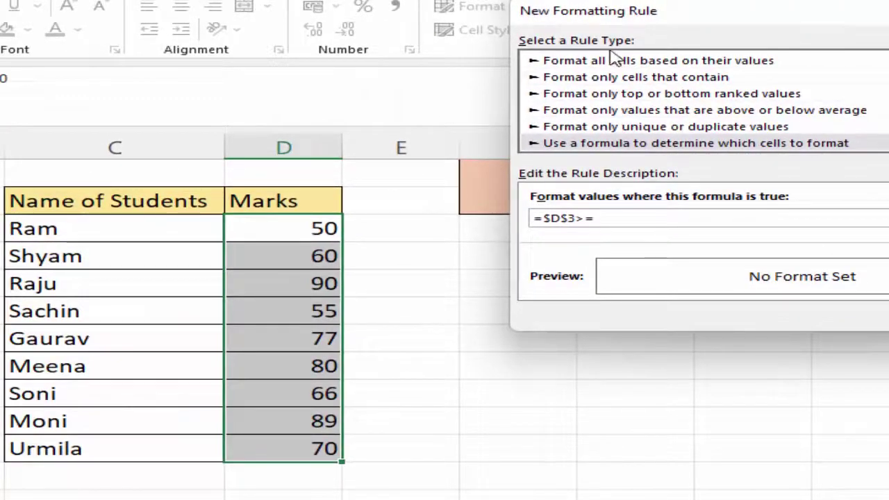
pyautogui.moveTo(664, 16); pyautogui.dragTo(548, 280)
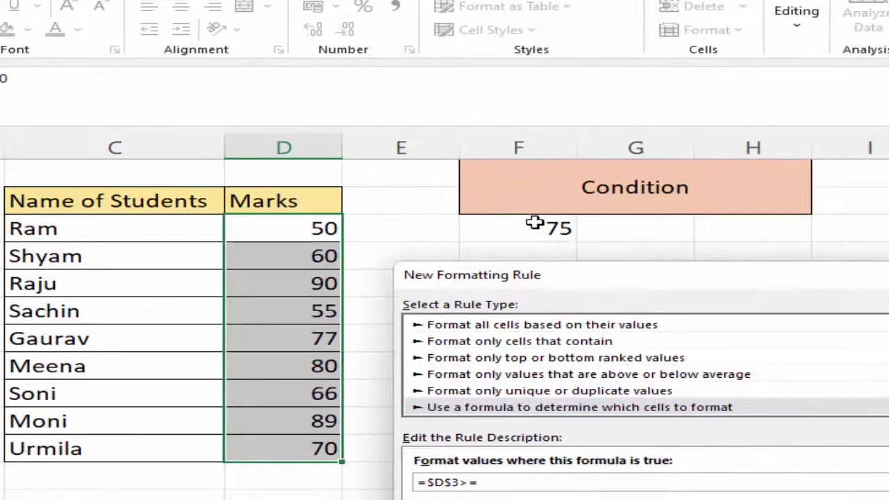
pyautogui.click(534, 224)
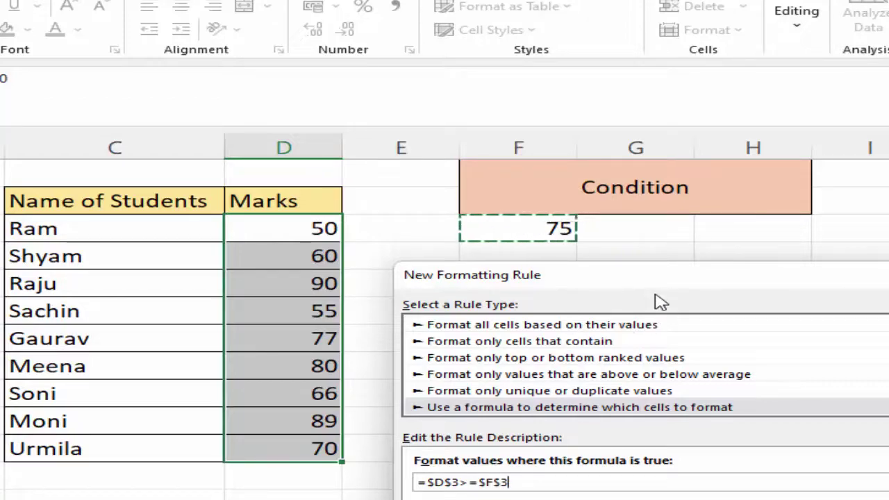
pyautogui.moveTo(650, 280); pyautogui.dragTo(420, 79)
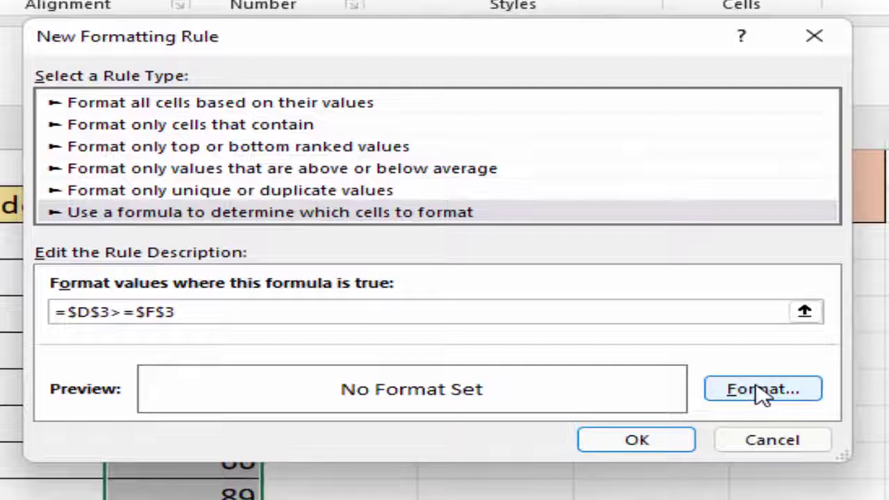
# Give the rule a yellow background fill and apply it to the marks.
pyautogui.click(726, 347)
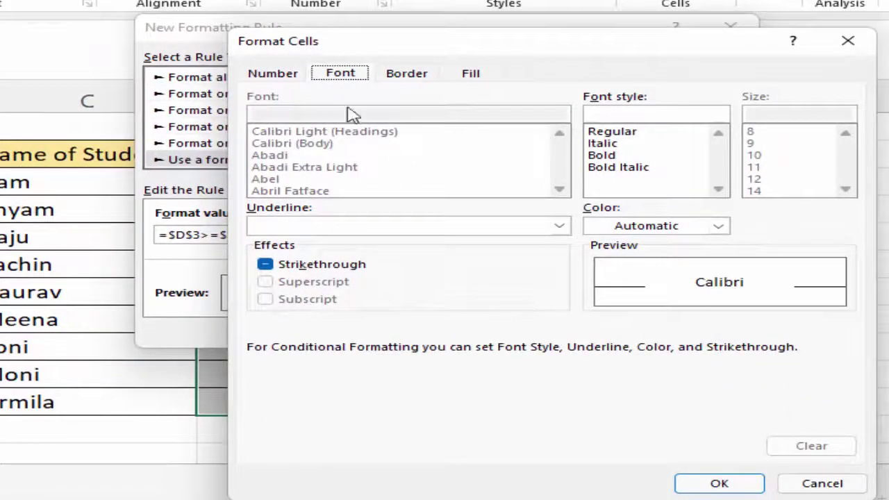
pyautogui.click(472, 75)
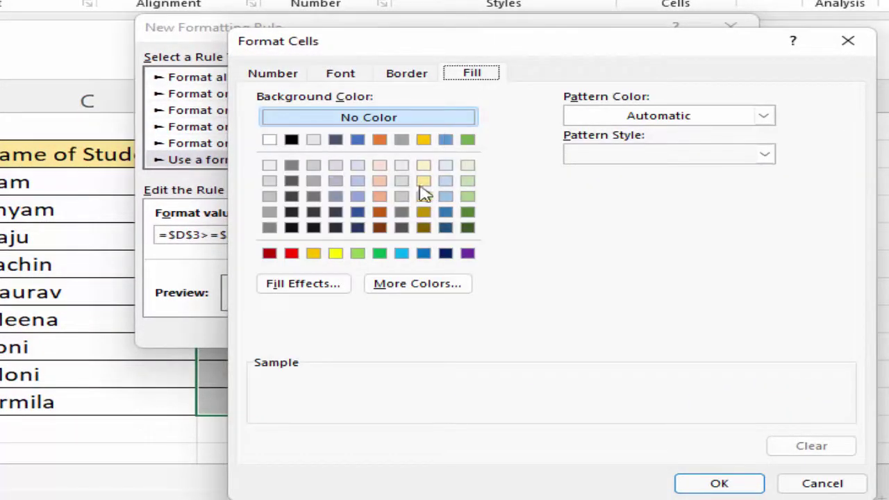
pyautogui.click(336, 254)
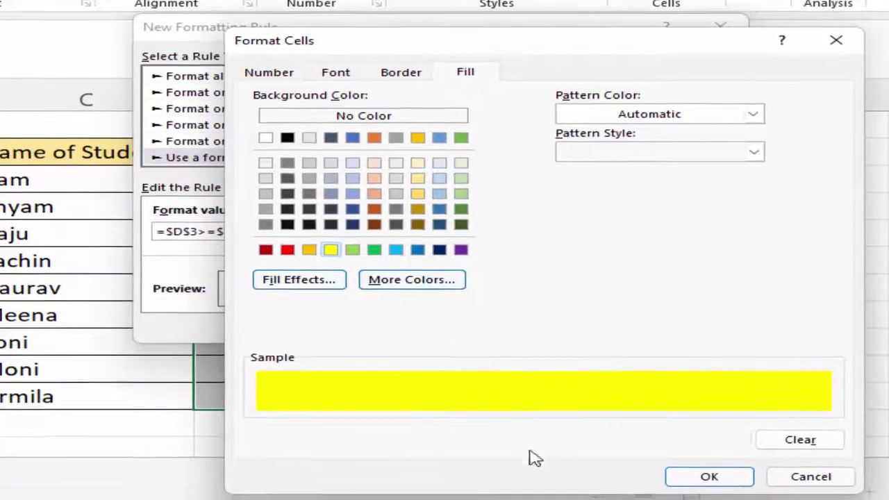
pyautogui.click(712, 476)
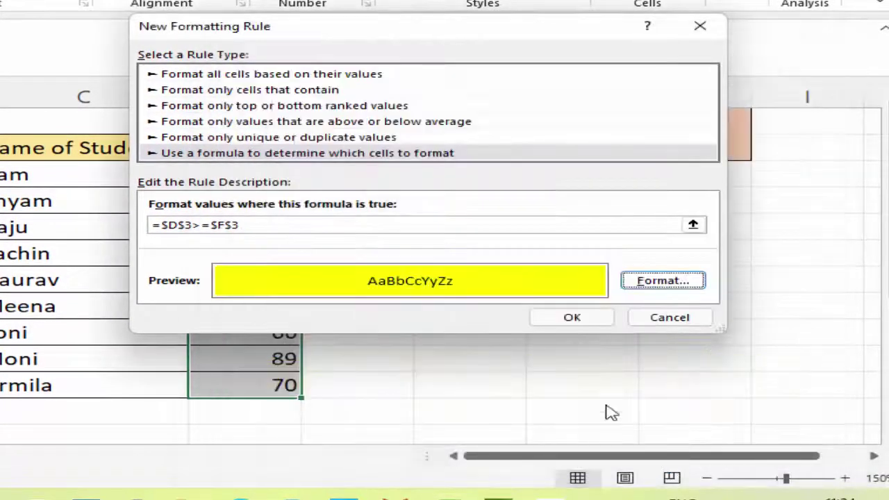
pyautogui.click(572, 321)
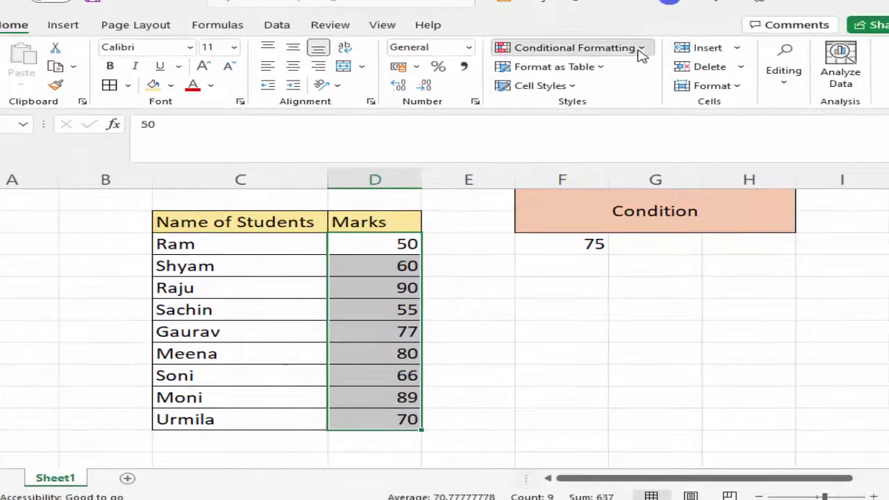
# Open another formula-based New Rule and start its formula with a reference to D3 ($D$3).
pyautogui.click(604, 53)
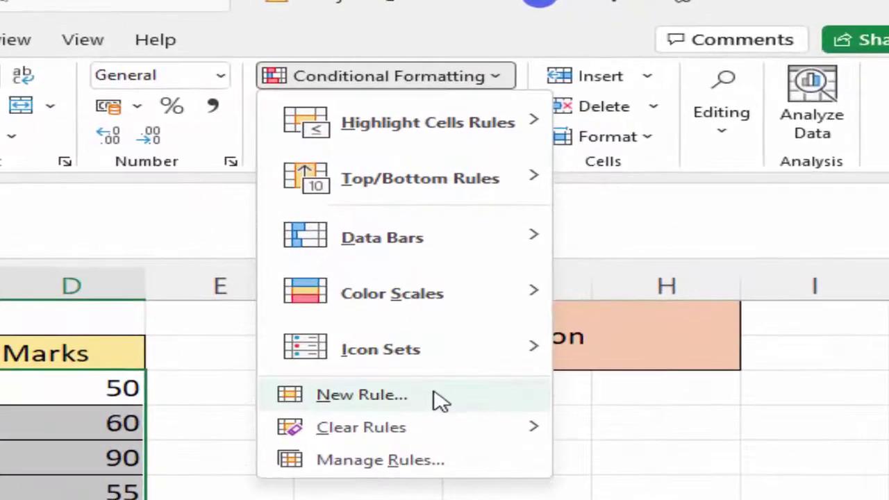
pyautogui.click(545, 278)
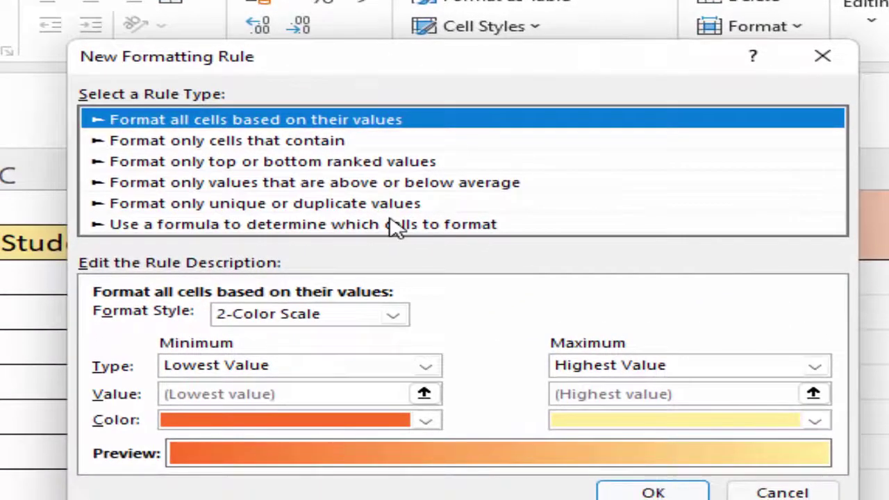
pyautogui.click(340, 265)
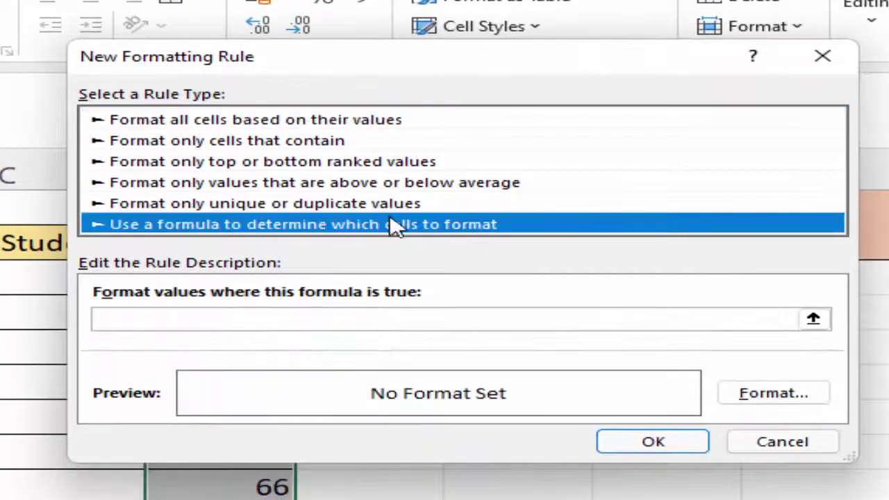
pyautogui.click(352, 324)
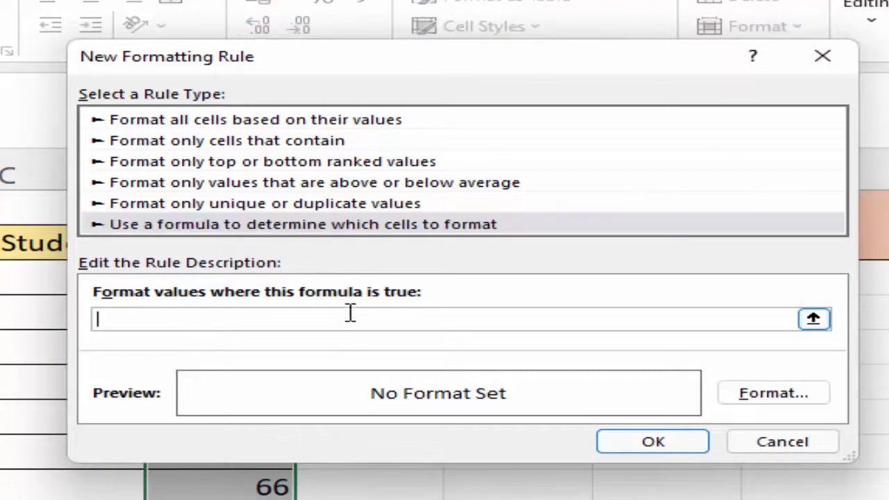
pyautogui.moveTo(304, 69); pyautogui.dragTo(594, 52)
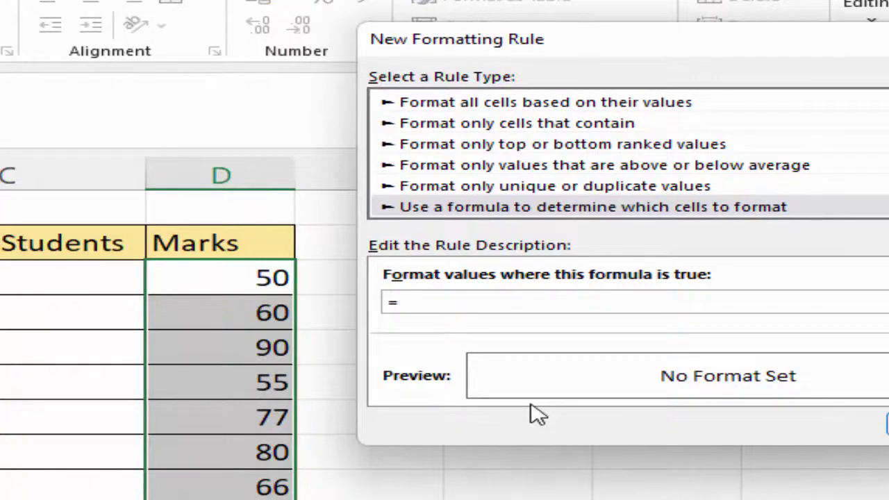
pyautogui.click(184, 281)
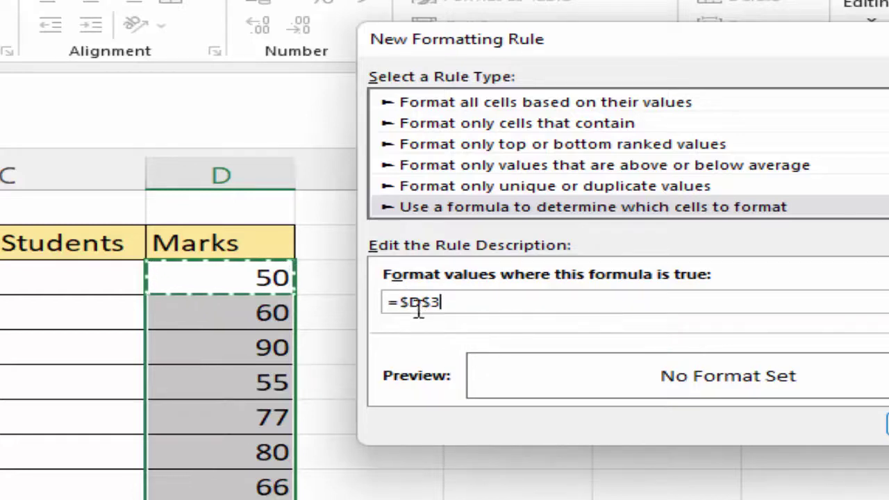
# Make the formula =D3>=$F$3, keep the yellow fill, and apply the rule to the marks.
pyautogui.press('BackSpace')
pyautogui.write('>=')
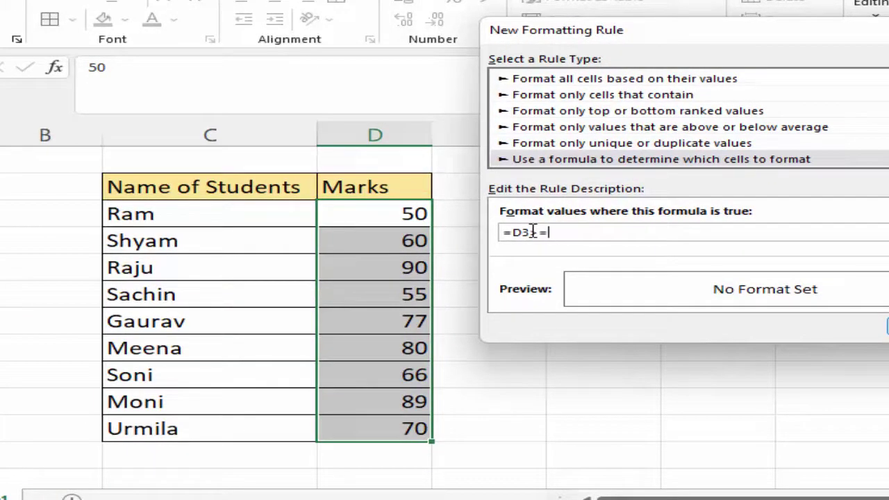
pyautogui.moveTo(710, 38); pyautogui.dragTo(705, 230)
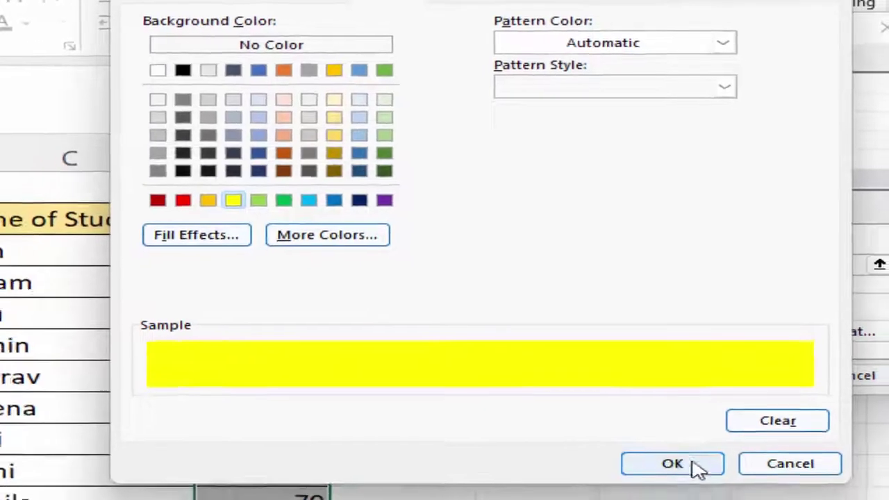
pyautogui.click(694, 466)
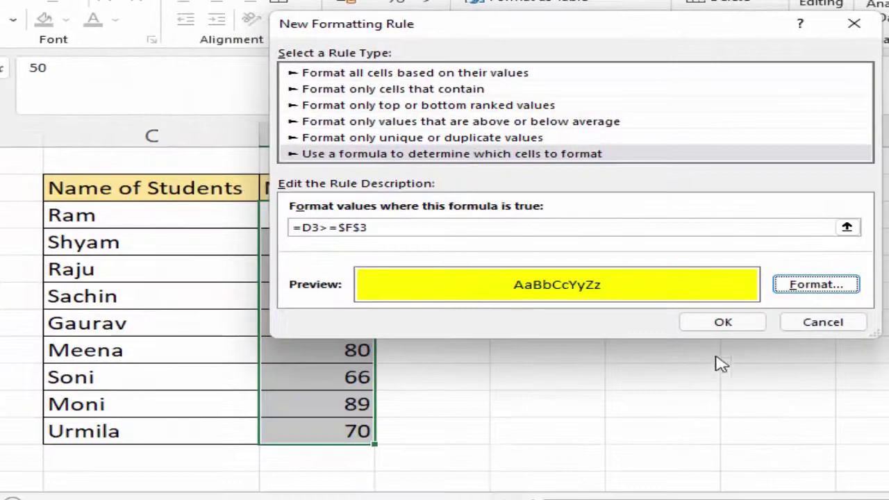
pyautogui.click(722, 322)
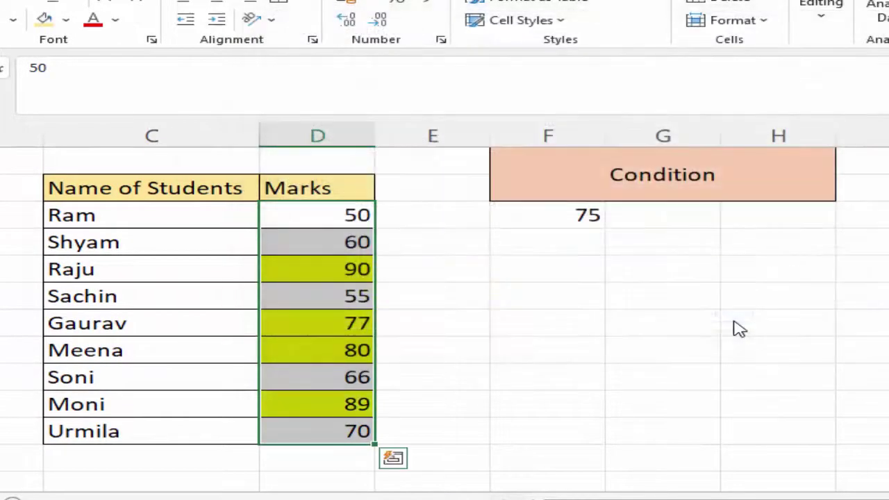
# Change the F3 threshold to 85, then to 55, watching the highlights update.
pyautogui.click(471, 287)
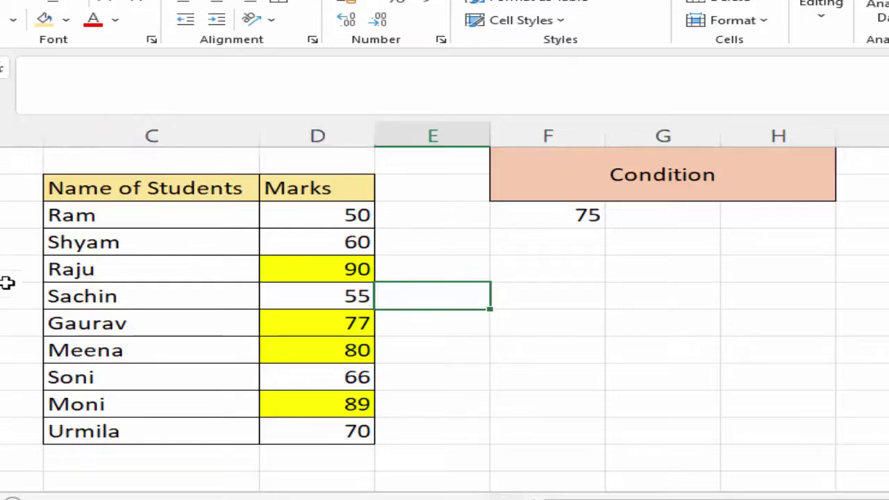
pyautogui.click(569, 213)
pyautogui.press('BackSpace')
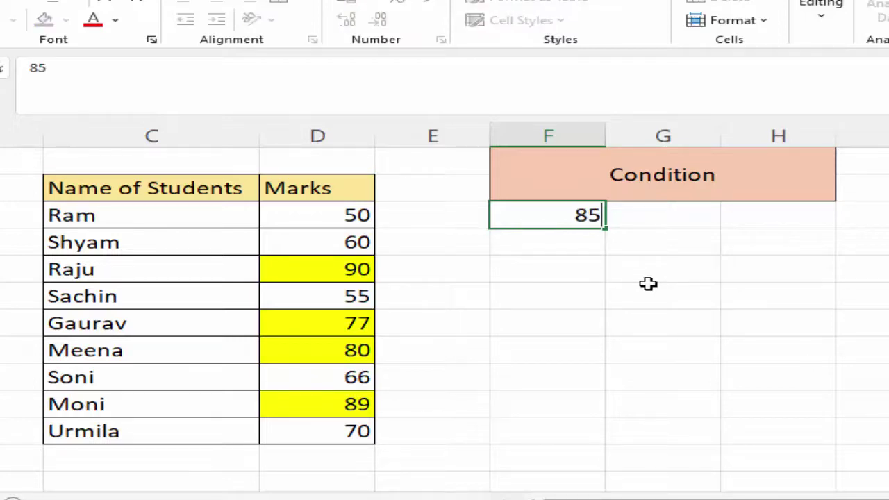
pyautogui.press('Return')
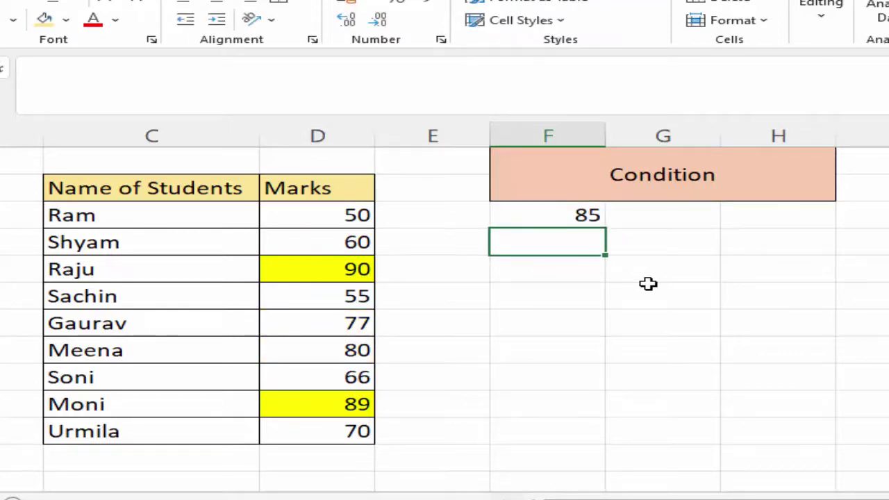
pyautogui.click(527, 213)
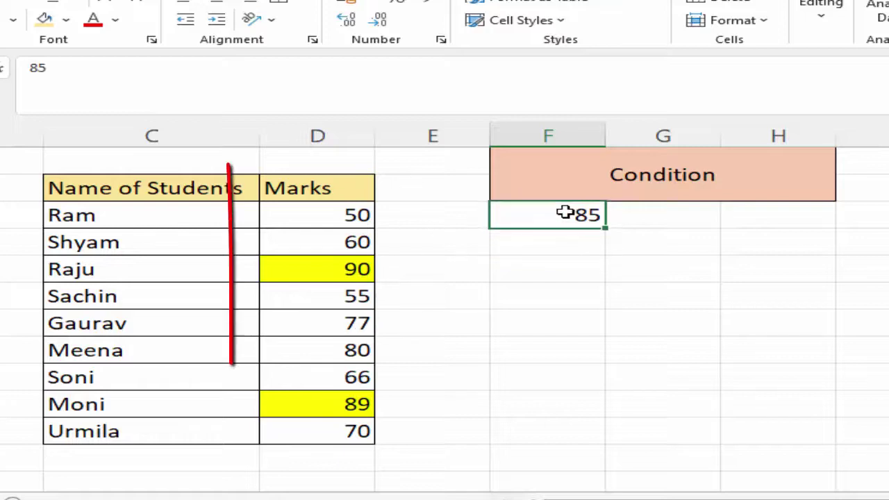
pyautogui.press('BackSpace')
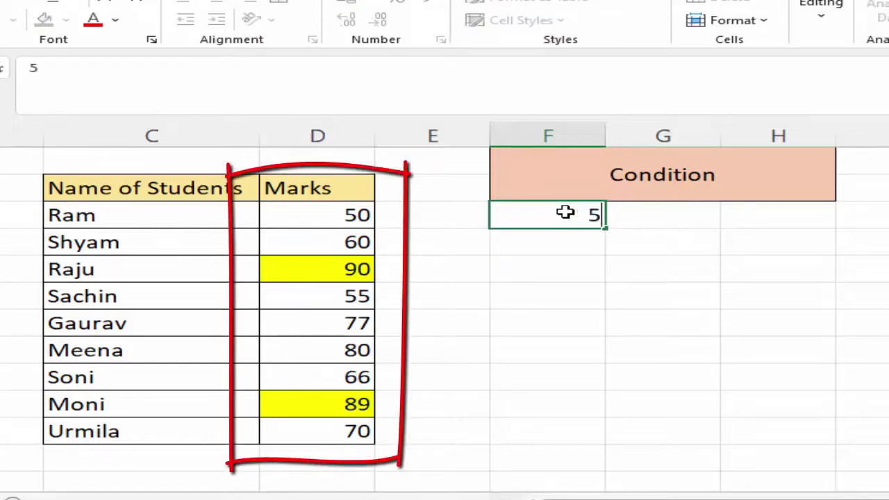
pyautogui.write('5')
pyautogui.press('Return')
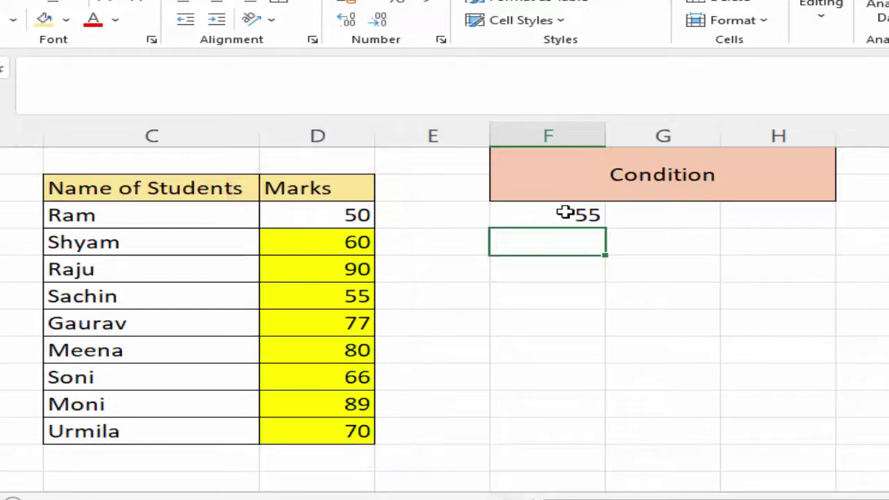
# Set the F3 threshold to 95 so no marks remain highlighted.
pyautogui.click(564, 213)
pyautogui.press('BackSpace')
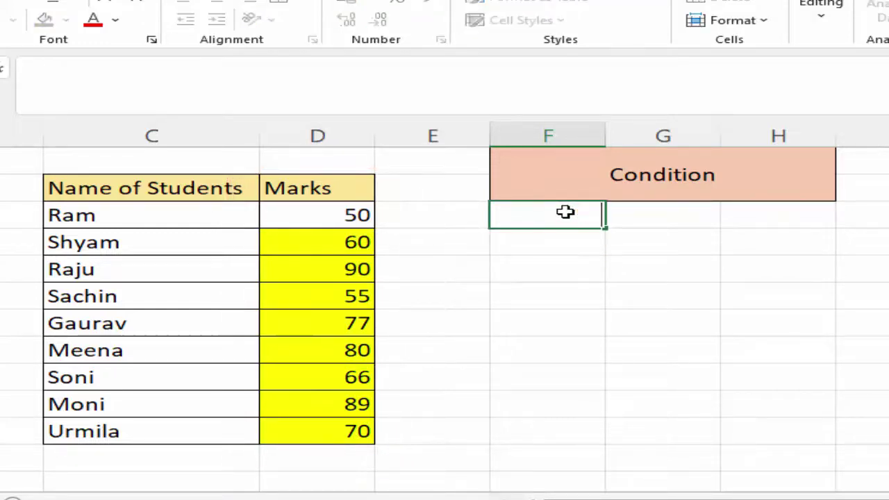
pyautogui.write('95')
pyautogui.press('Return')
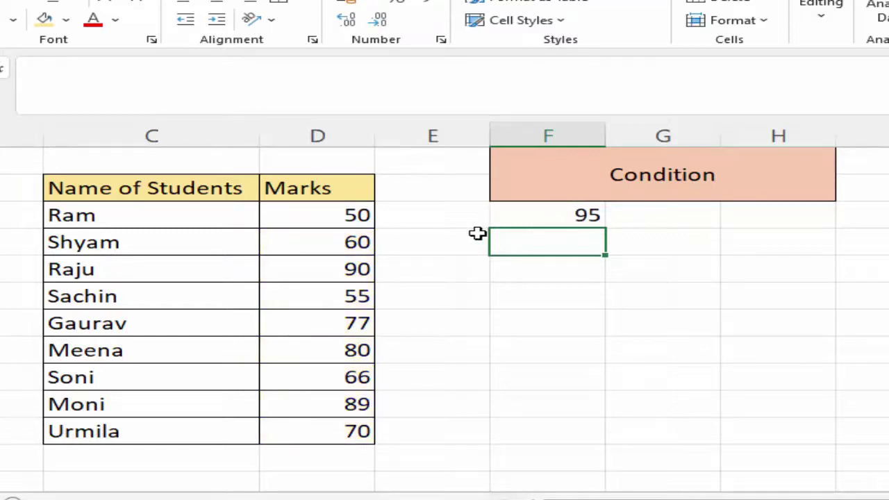
# Change the mark in D5 from 90 to 96.
pyautogui.click(353, 268)
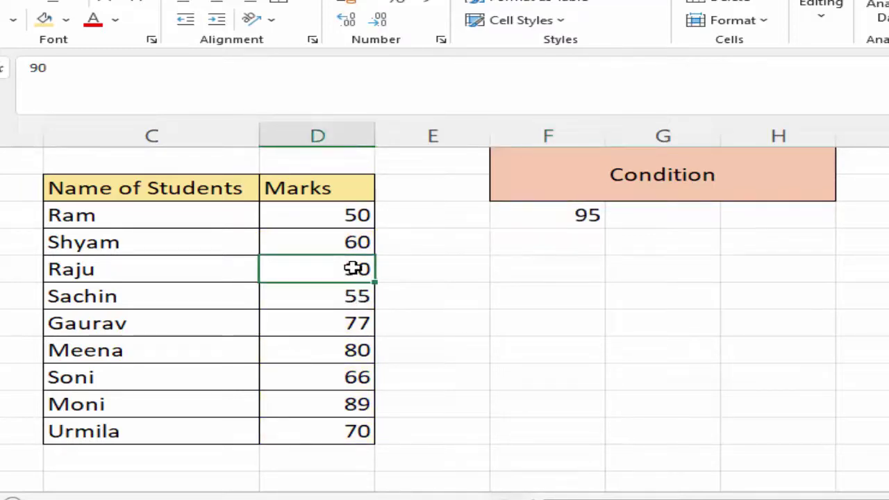
pyautogui.press('BackSpace')
pyautogui.write('9')
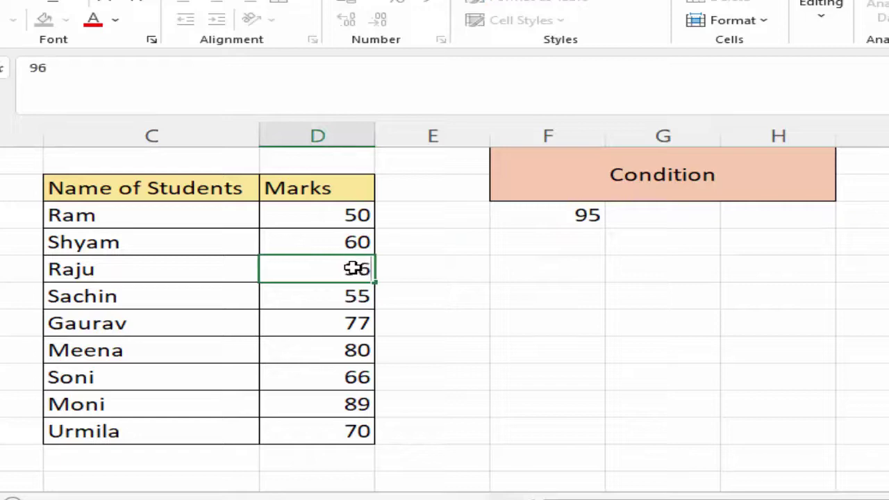
pyautogui.press('Return')
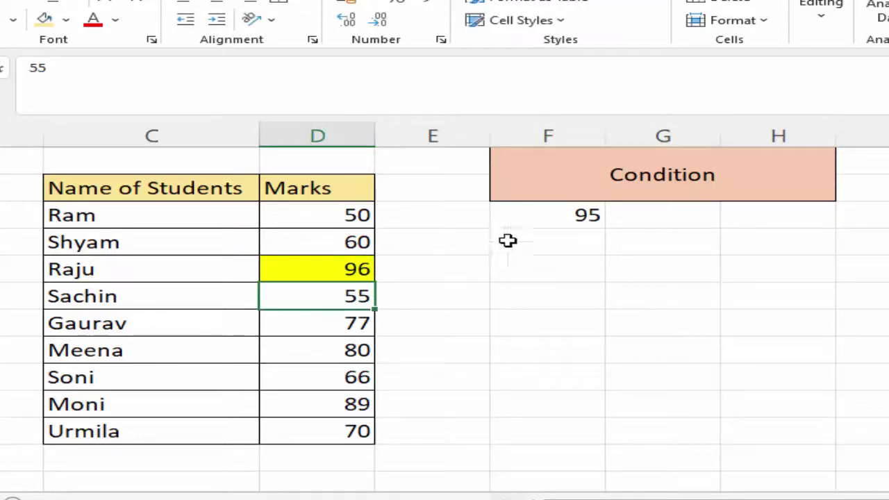
# Set the F3 threshold to 88, leaving only 96 and 89 highlighted.
pyautogui.click(552, 216)
pyautogui.press('BackSpace')
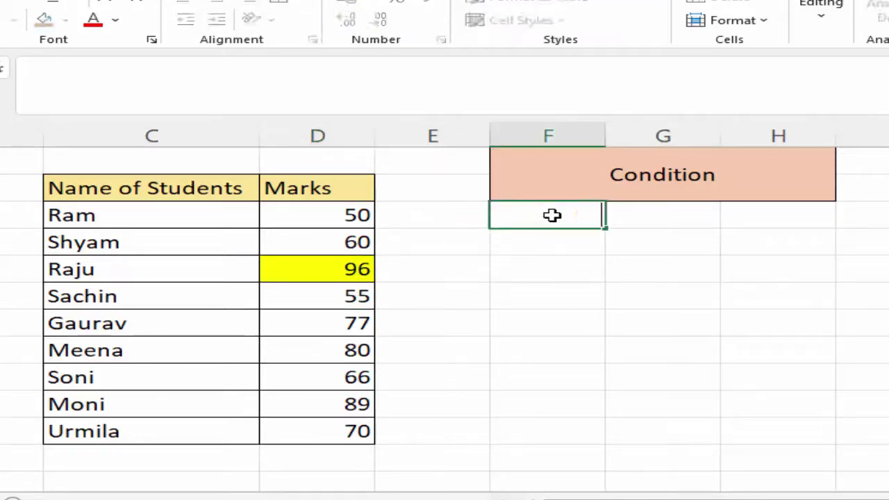
pyautogui.write('88')
pyautogui.press('Return')
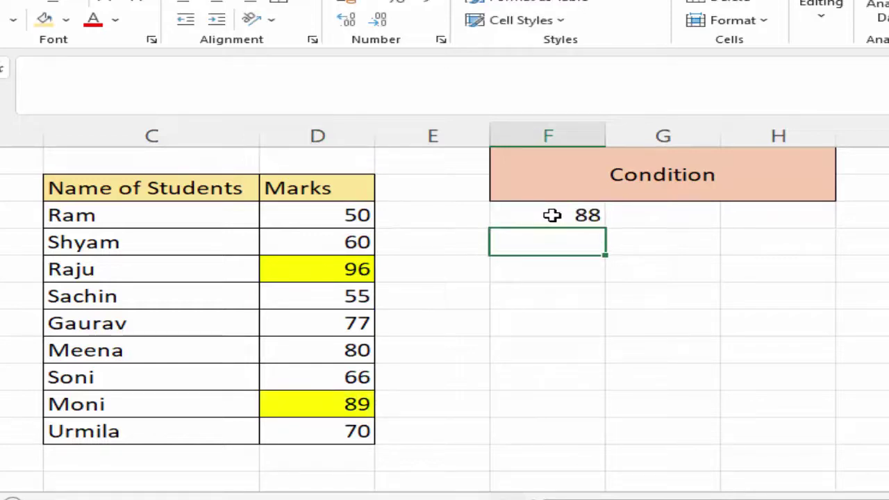